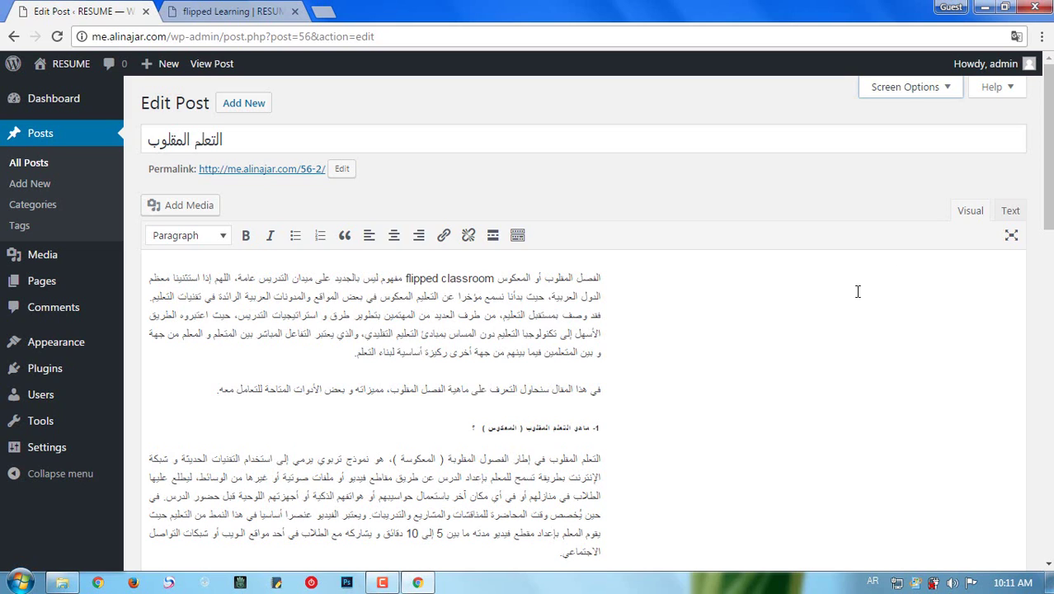
# Step: Show the post editor's screen options and set the layout to 2 columns
pyautogui.click(940, 86)
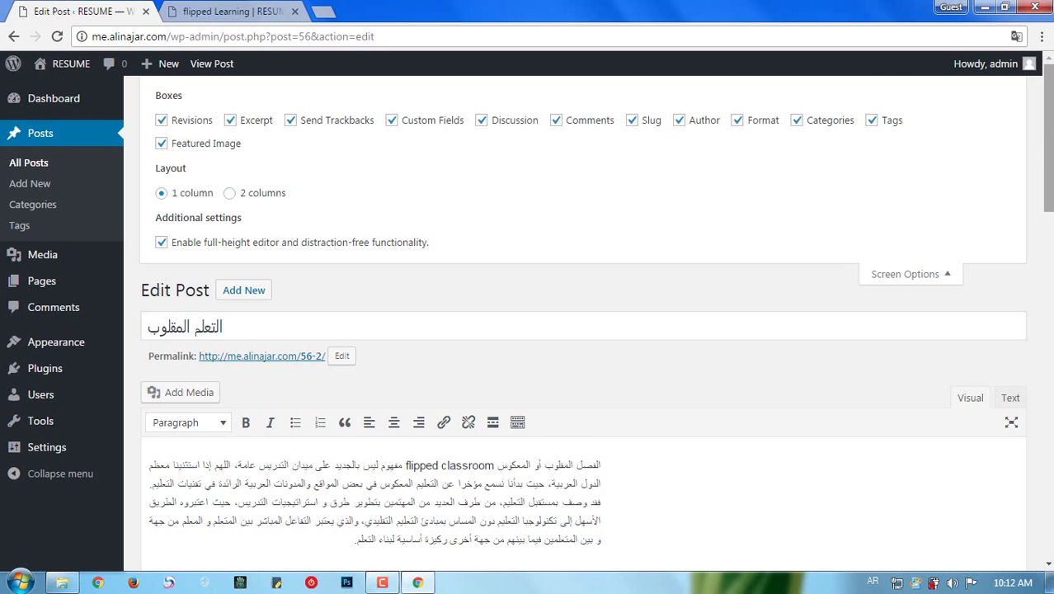
pyautogui.scroll(-10, 384, 319)
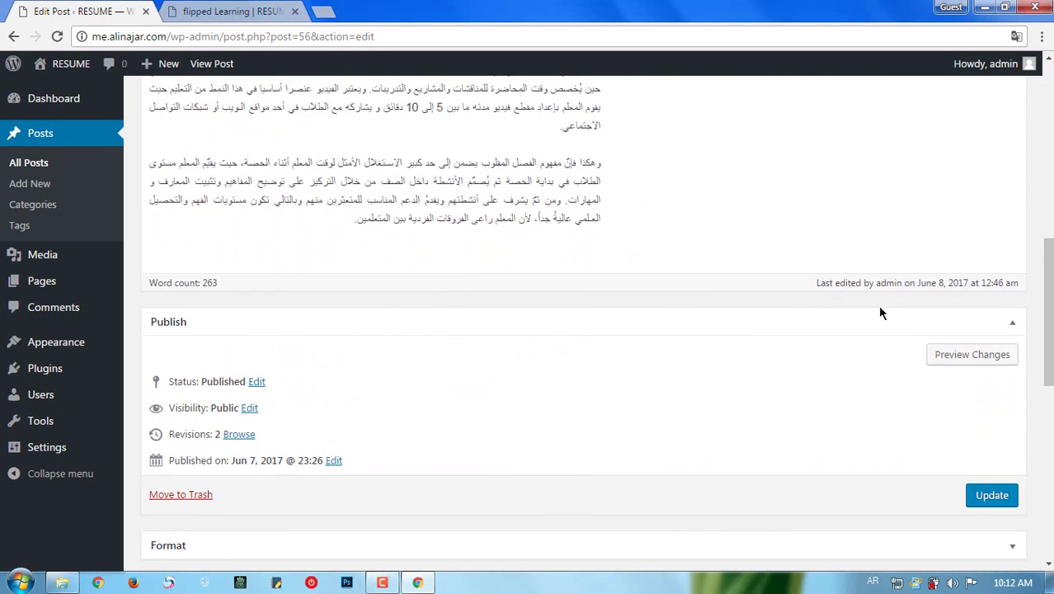
pyautogui.moveTo(1047, 285); pyautogui.dragTo(1045, 91)
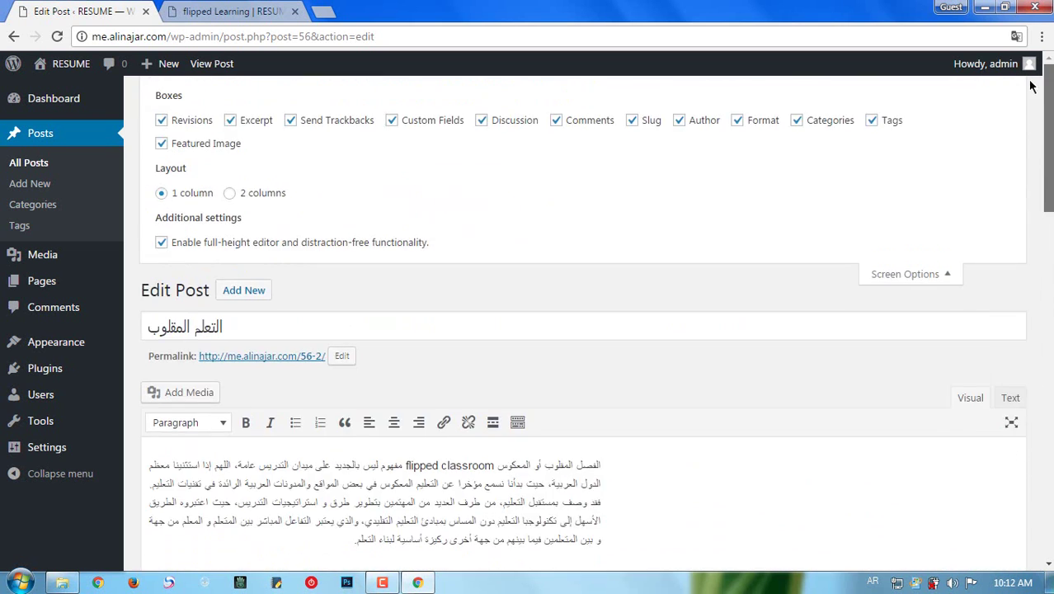
pyautogui.click(257, 193)
# Step: Expand the Revisions box below the post content to view the saved revisions
pyautogui.scroll(-1, 1047, 183)
pyautogui.scroll(-6, 1047, 183)
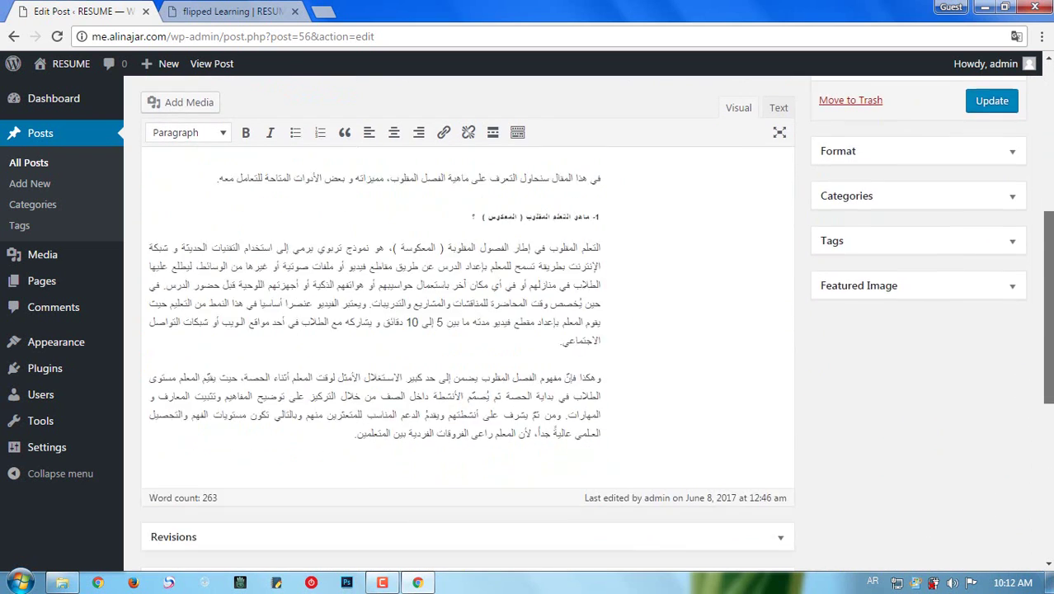
pyautogui.click(775, 326)
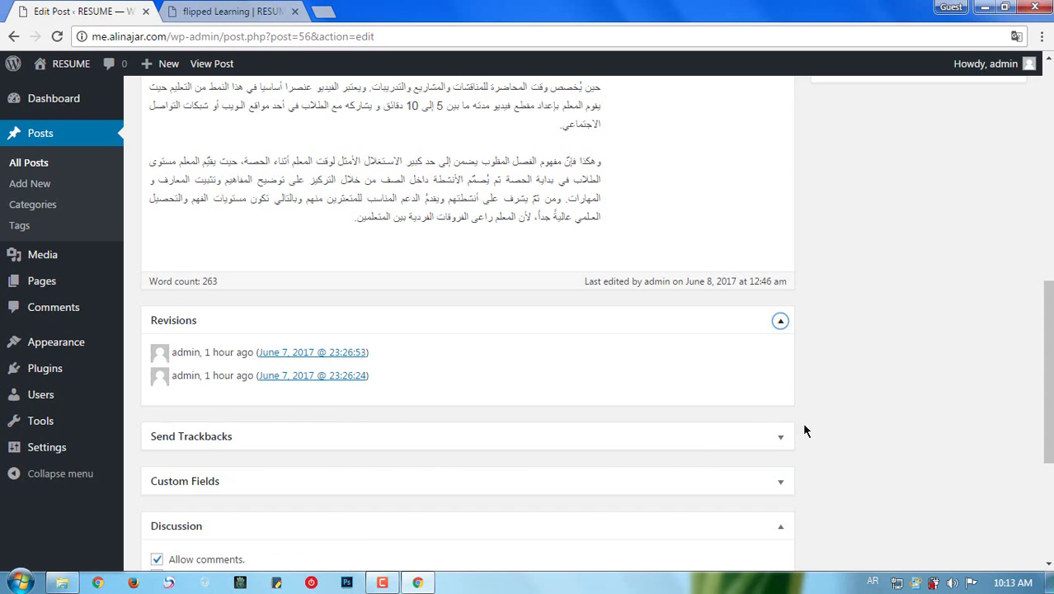
# Step: Expand the Send Trackbacks box, examine its URL field, and collapse the box again
pyautogui.click(780, 436)
pyautogui.scroll(-1, 780, 436)
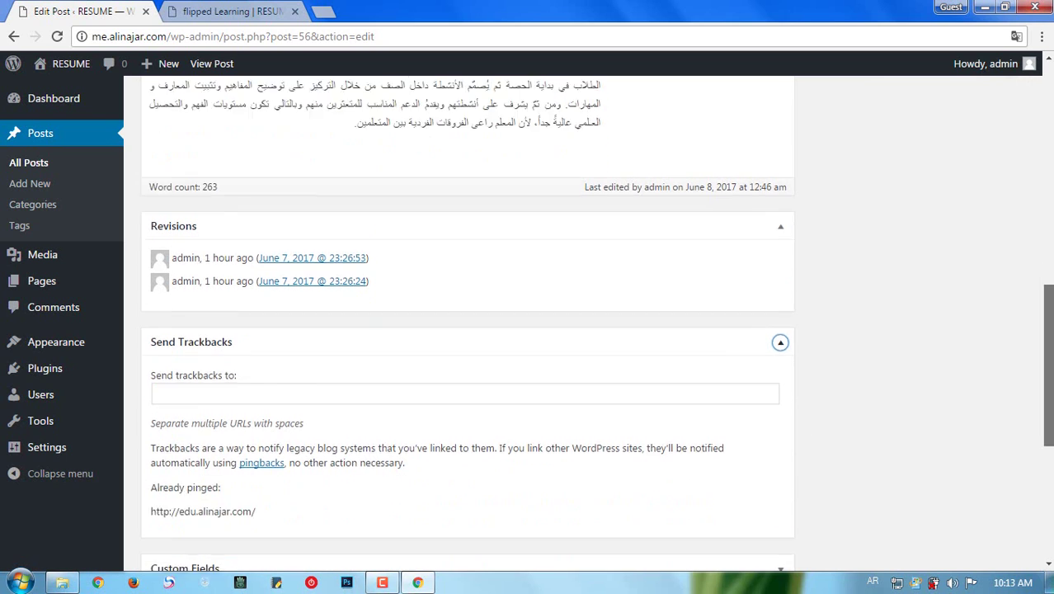
pyautogui.scroll(-1, 597, 326)
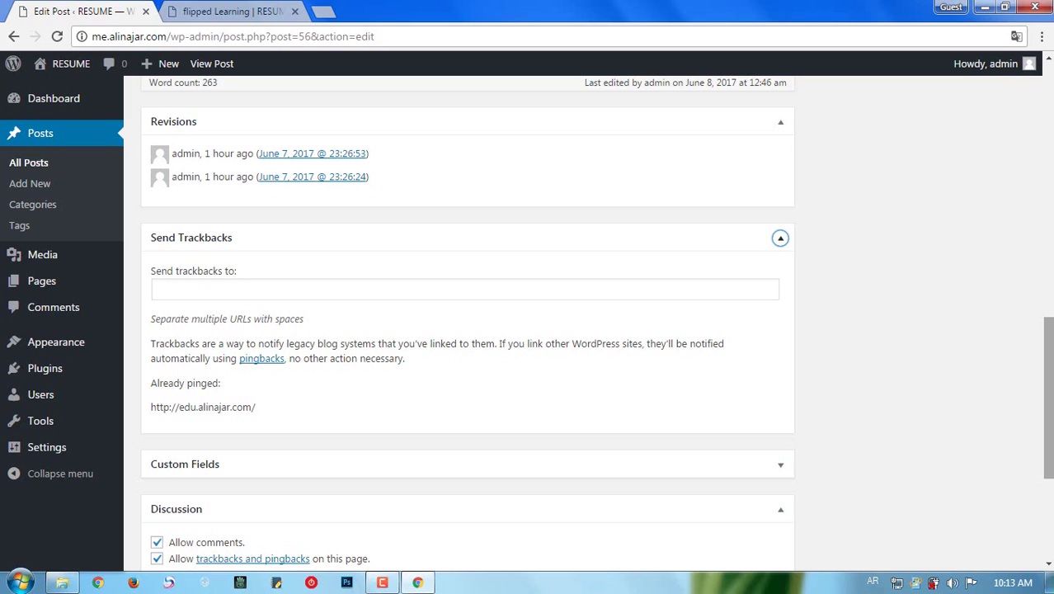
pyautogui.click(452, 288)
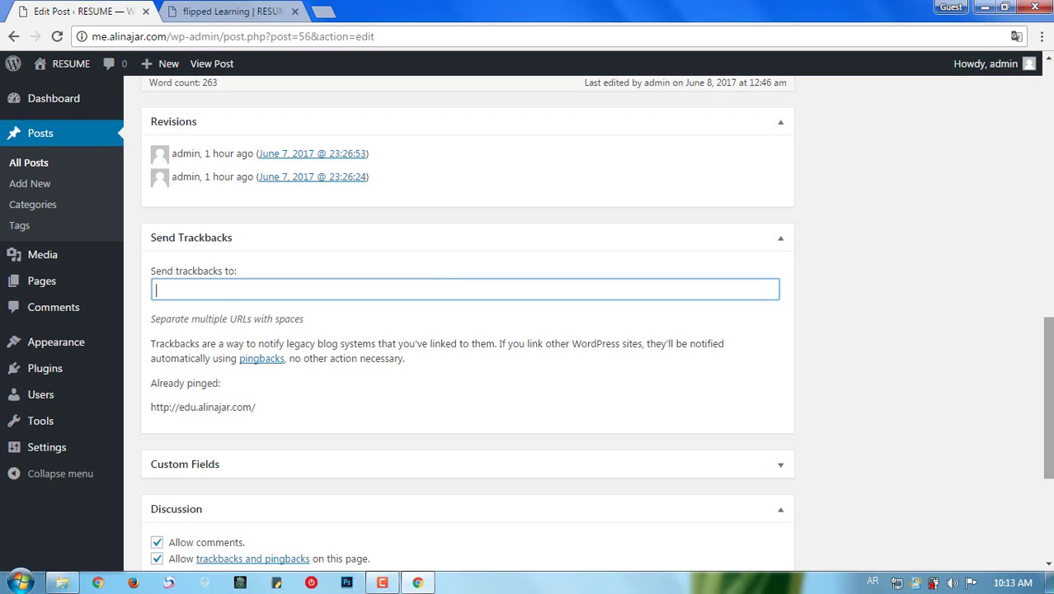
pyautogui.click(779, 240)
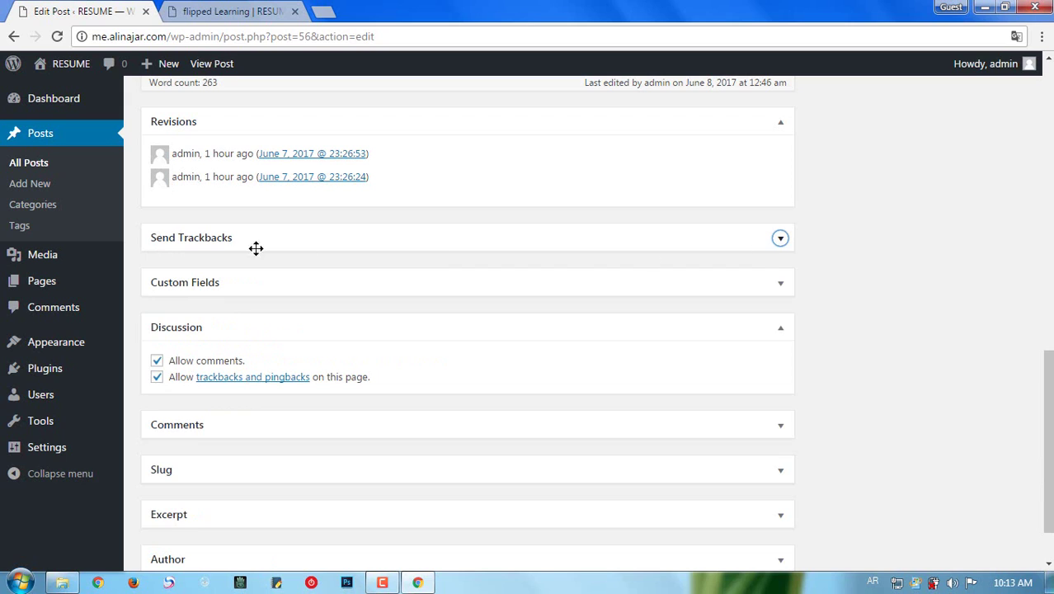
# Step: Expand the Custom Fields box to view its fields, and collapse both it and the Revisions box
pyautogui.click(780, 284)
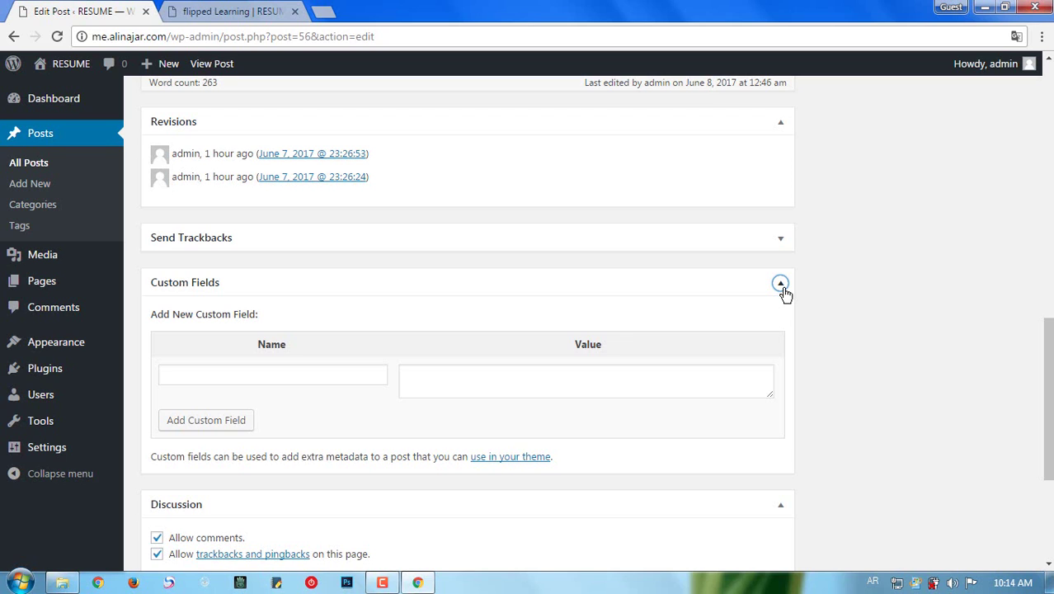
pyautogui.click(781, 287)
pyautogui.click(780, 123)
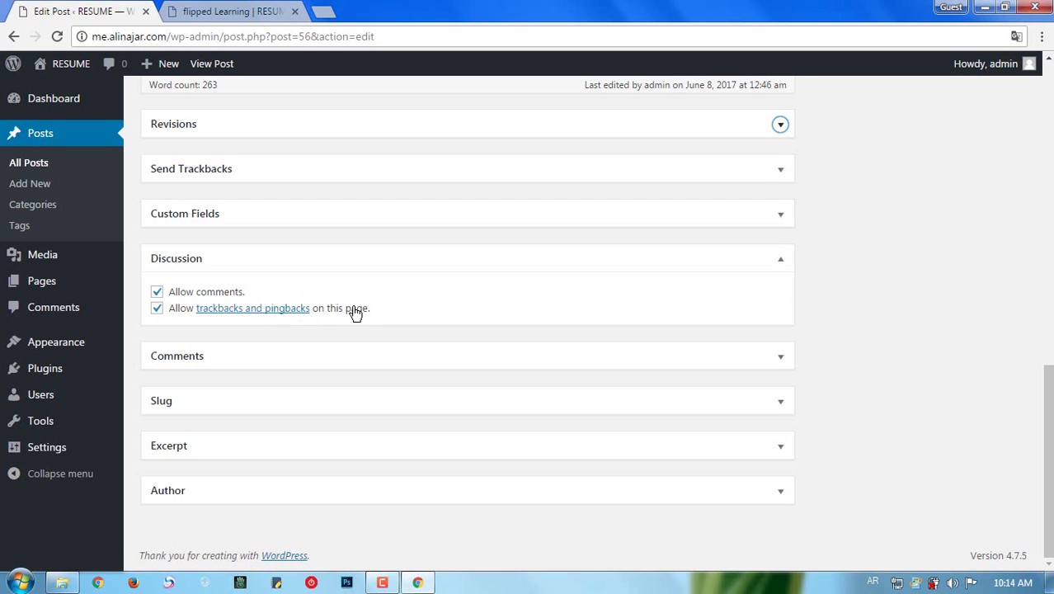
# Step: Expand the Comments box to view its contents, and collapse both the Discussion and Comments boxes
pyautogui.click(781, 357)
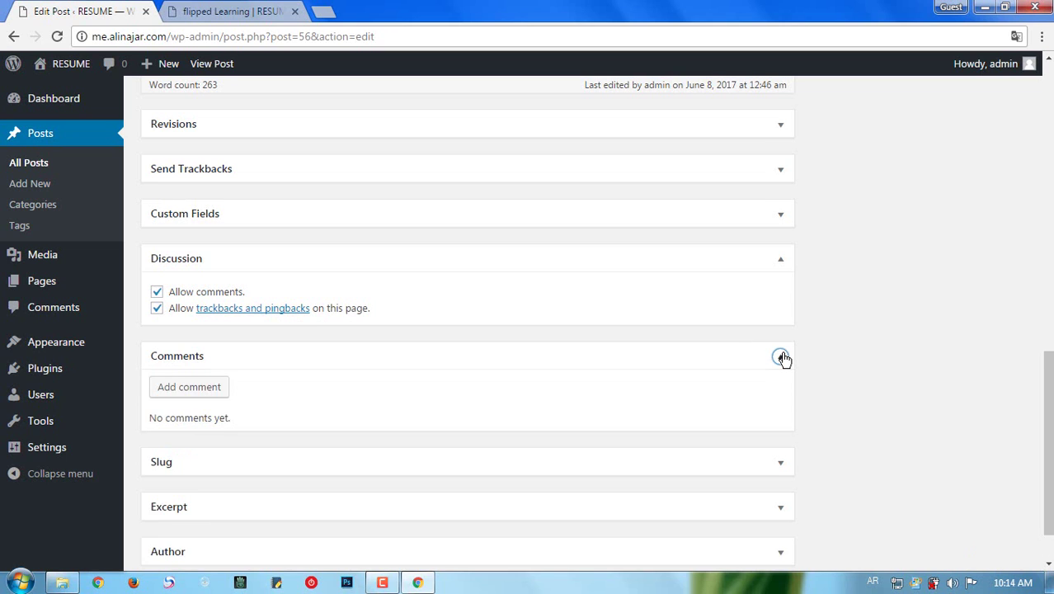
pyautogui.scroll(1, 583, 380)
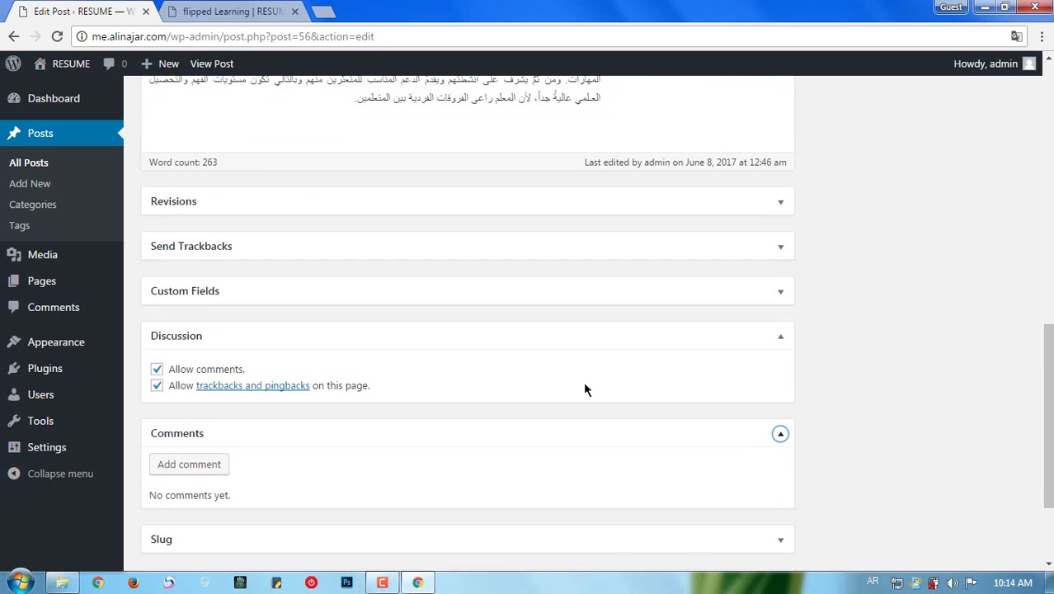
pyautogui.click(779, 339)
pyautogui.scroll(-1, 904, 411)
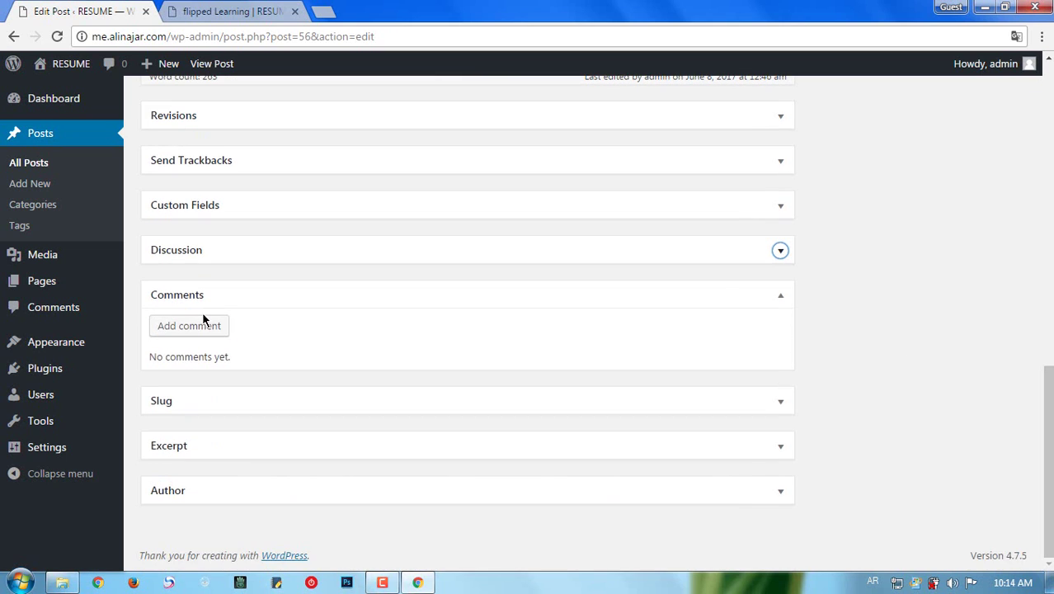
pyautogui.click(782, 299)
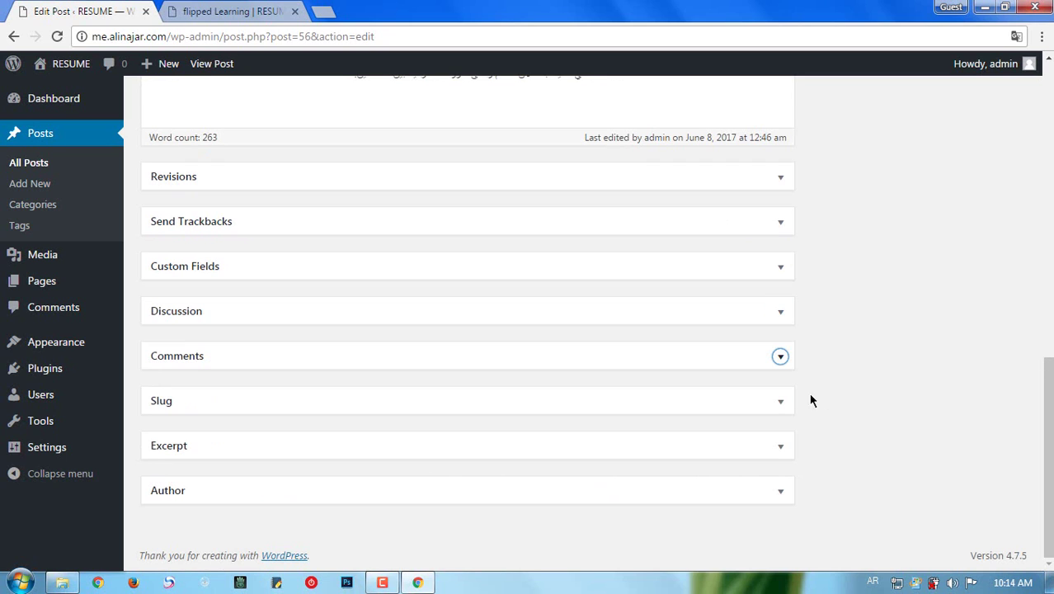
# Step: Expand the Slug box to view the post's slug
pyautogui.press('Tab')
pyautogui.press('Return')
pyautogui.moveTo(1048, 395); pyautogui.dragTo(1049, 408)
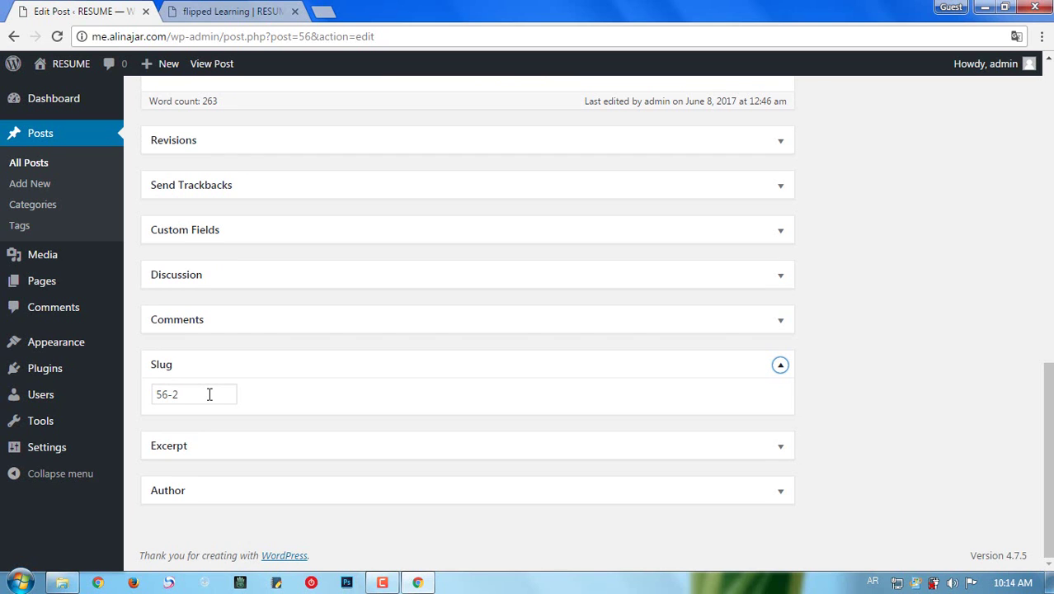
# Step: Compare the slug in the flipped Learning tag page's address with the post's own slug, and collapse the Slug box
pyautogui.click(238, 13)
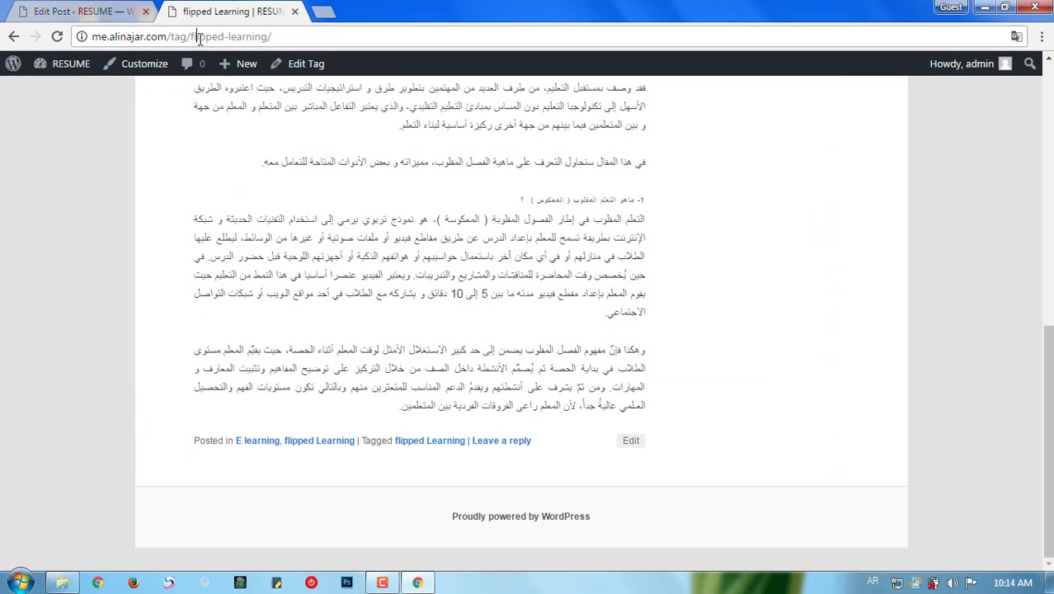
pyautogui.moveTo(198, 39); pyautogui.dragTo(264, 38)
pyautogui.click(189, 37)
pyautogui.moveTo(172, 37); pyautogui.dragTo(209, 38)
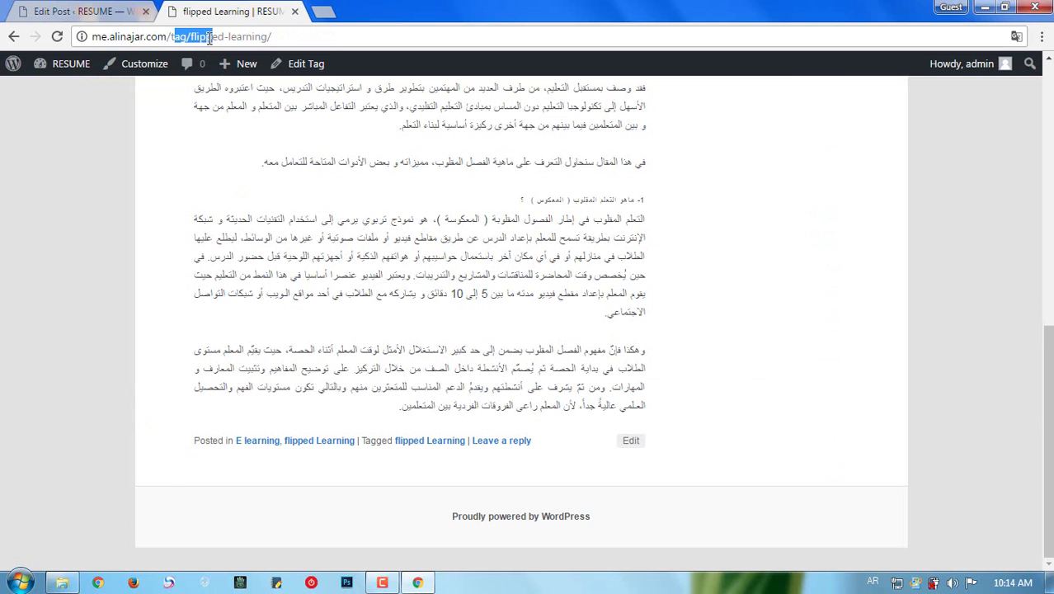
pyautogui.click(101, 14)
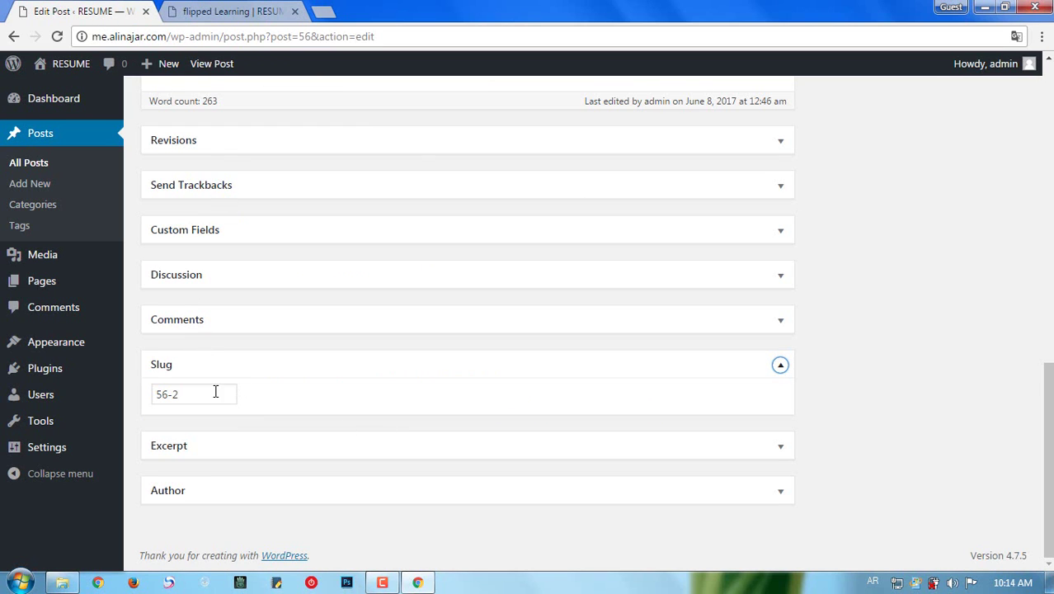
pyautogui.moveTo(216, 391); pyautogui.dragTo(154, 387)
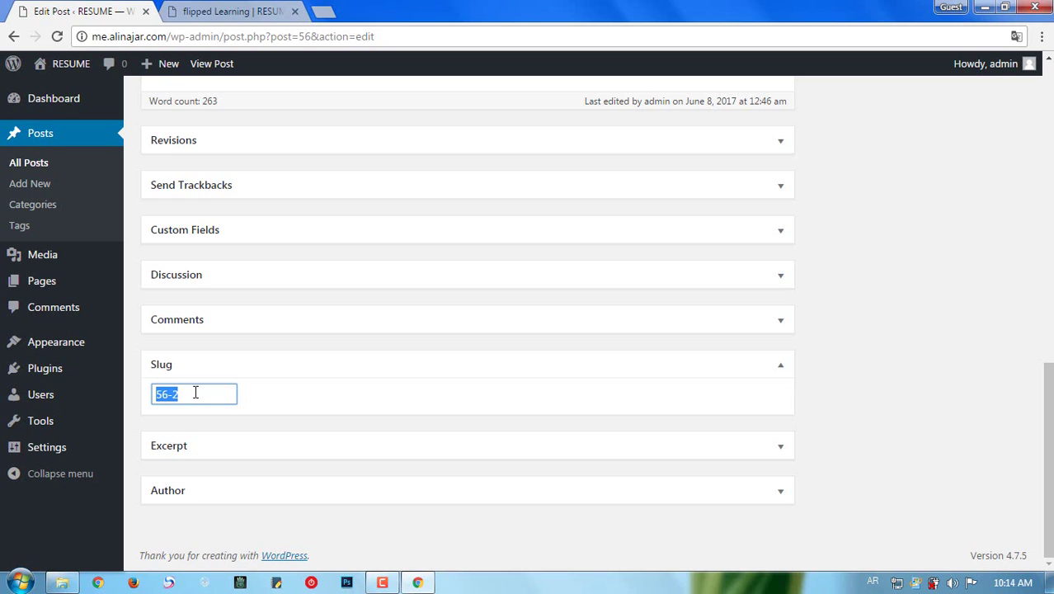
pyautogui.click(782, 371)
# Step: Expand the Excerpt box, examine its text area, and collapse the box again
pyautogui.click(780, 446)
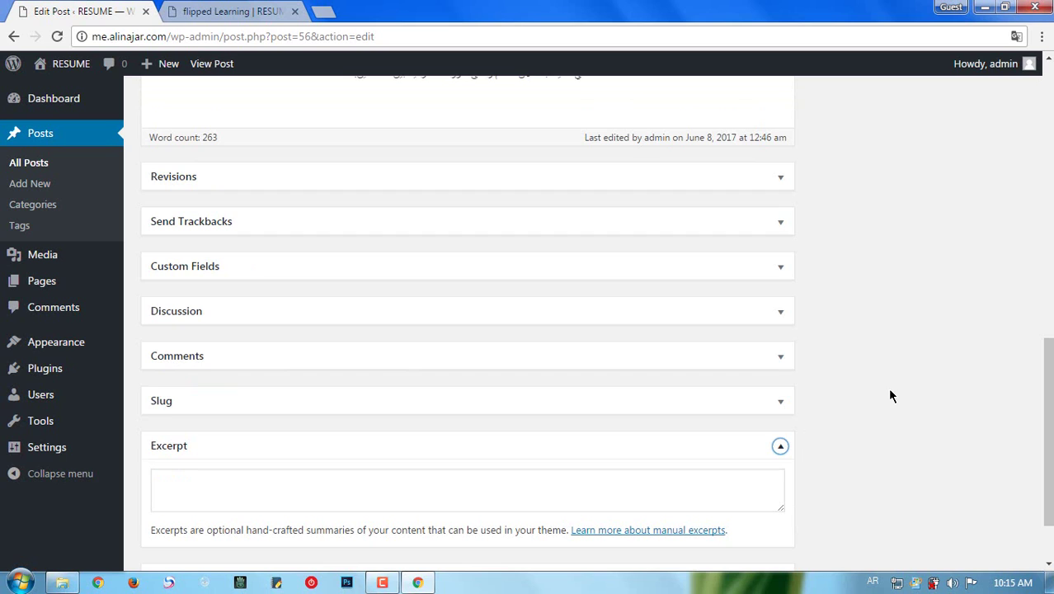
pyautogui.scroll(-2, 1045, 381)
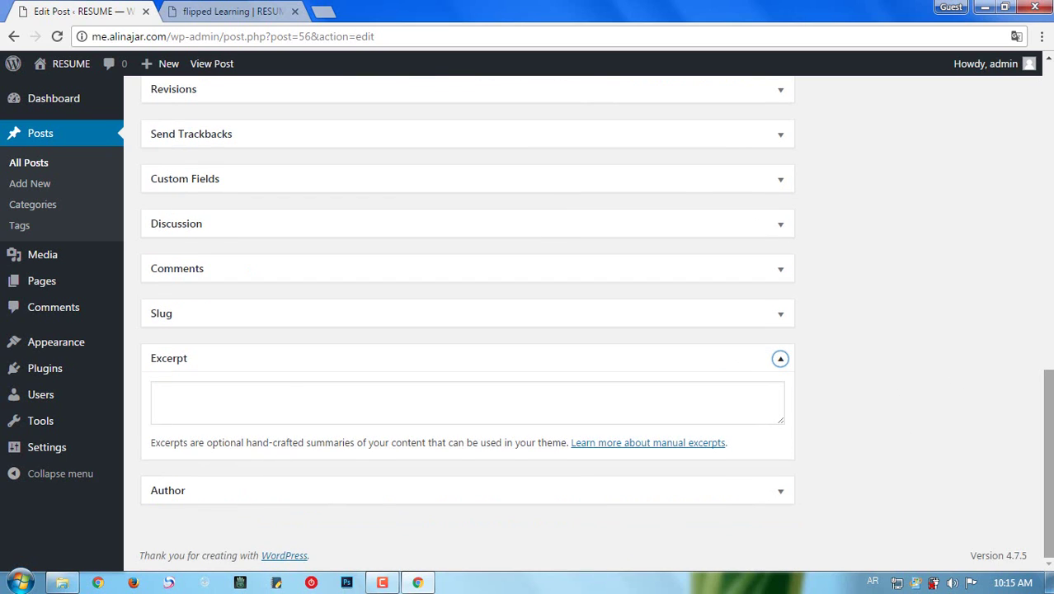
pyautogui.click(285, 395)
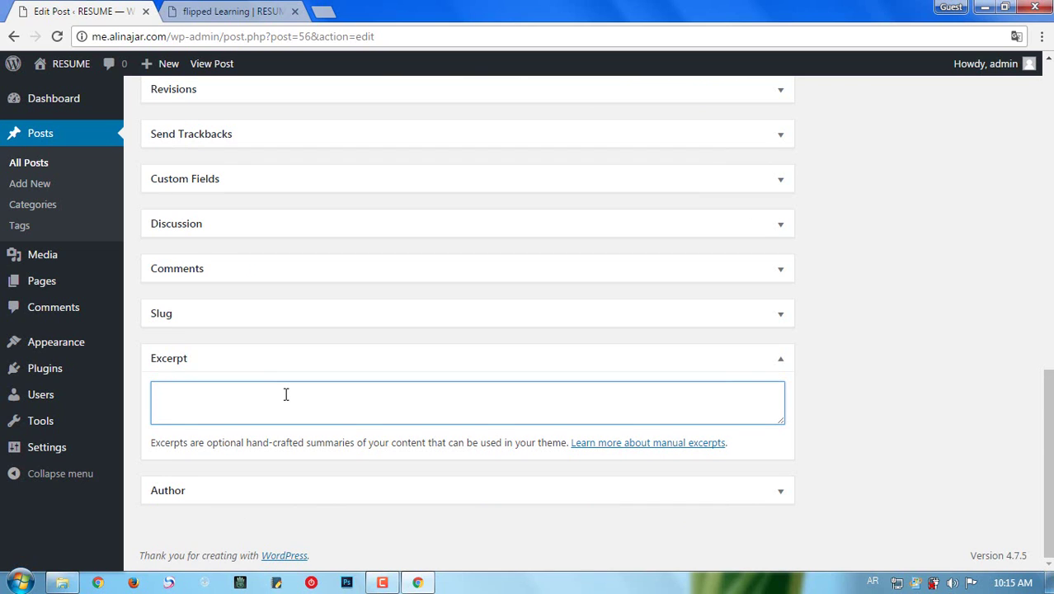
pyautogui.click(780, 360)
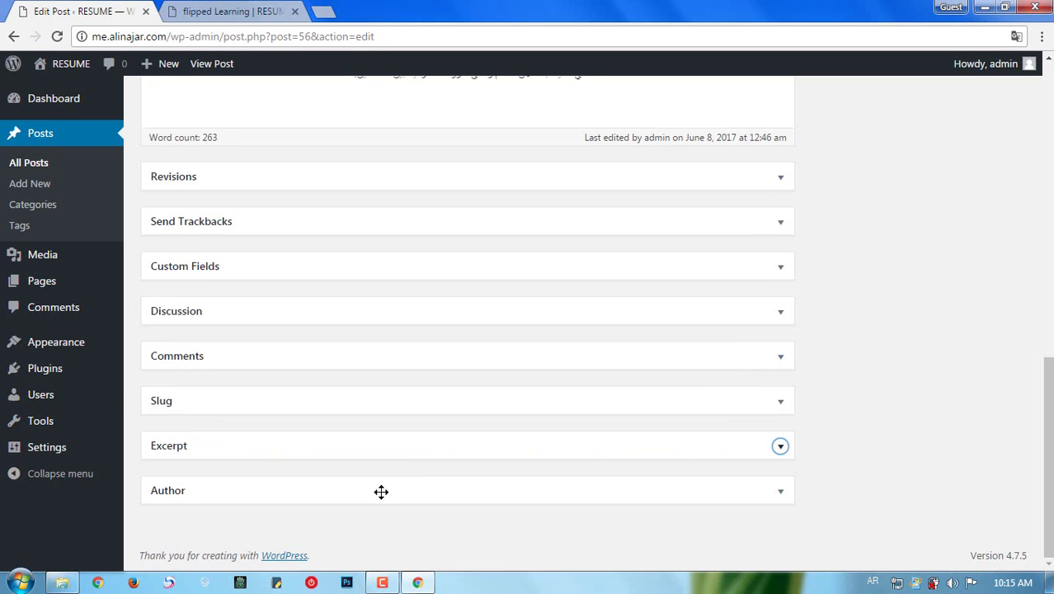
# Step: Expand the Author box, view the available authors in its list, and collapse the box again
pyautogui.click(780, 492)
pyautogui.scroll(-1, 788, 493)
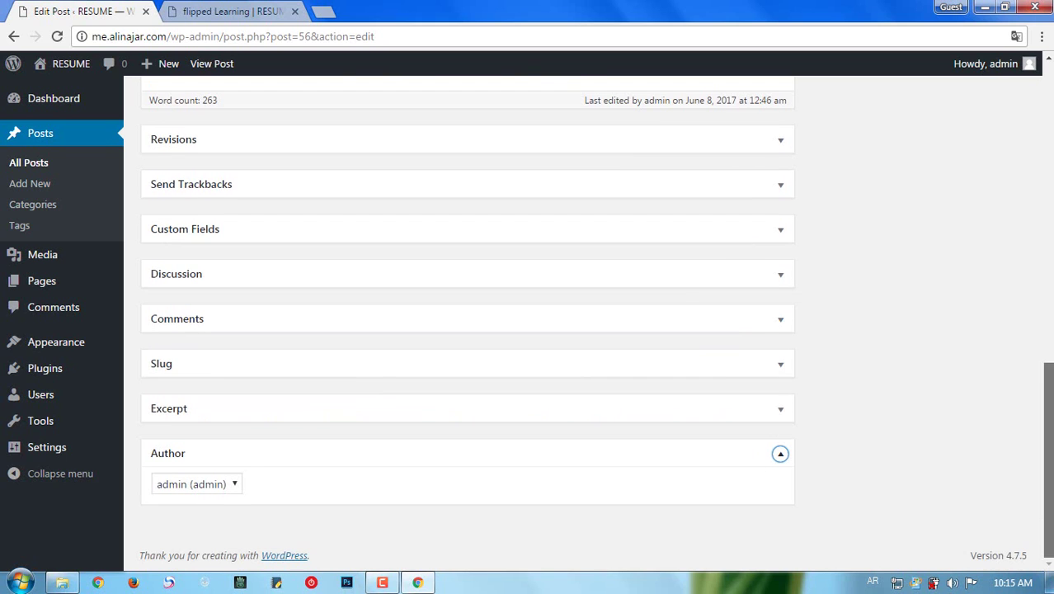
pyautogui.click(216, 487)
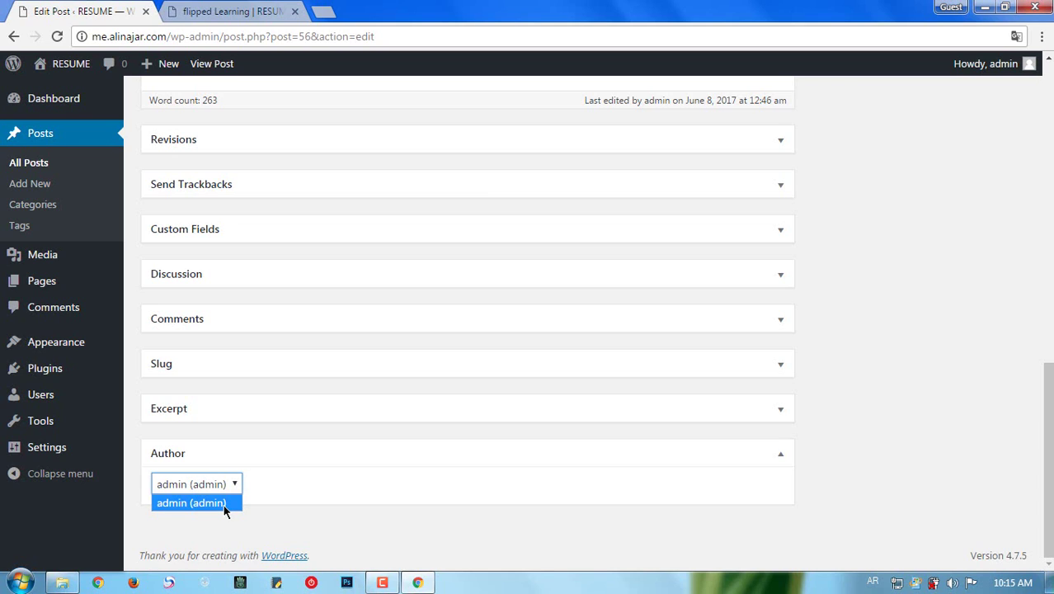
pyautogui.click(781, 454)
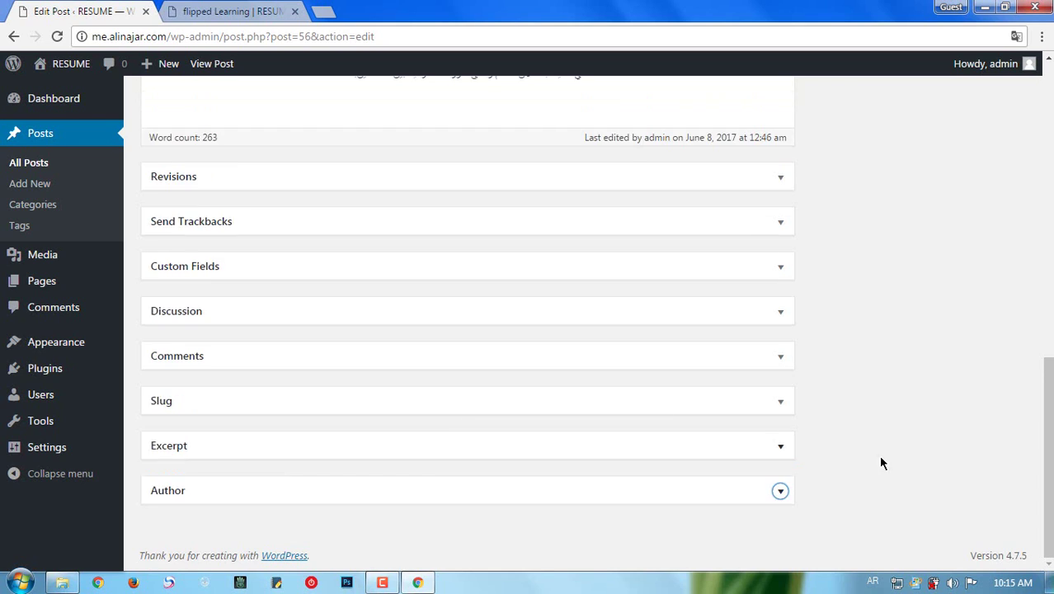
# Step: Hide all optional boxes in the screen options, from Revisions, Excerpt and Send Trackbacks through Categories, Tags and Featured Image
pyautogui.moveTo(1047, 458); pyautogui.dragTo(1047, 177)
pyautogui.scroll(-2, 920, 380)
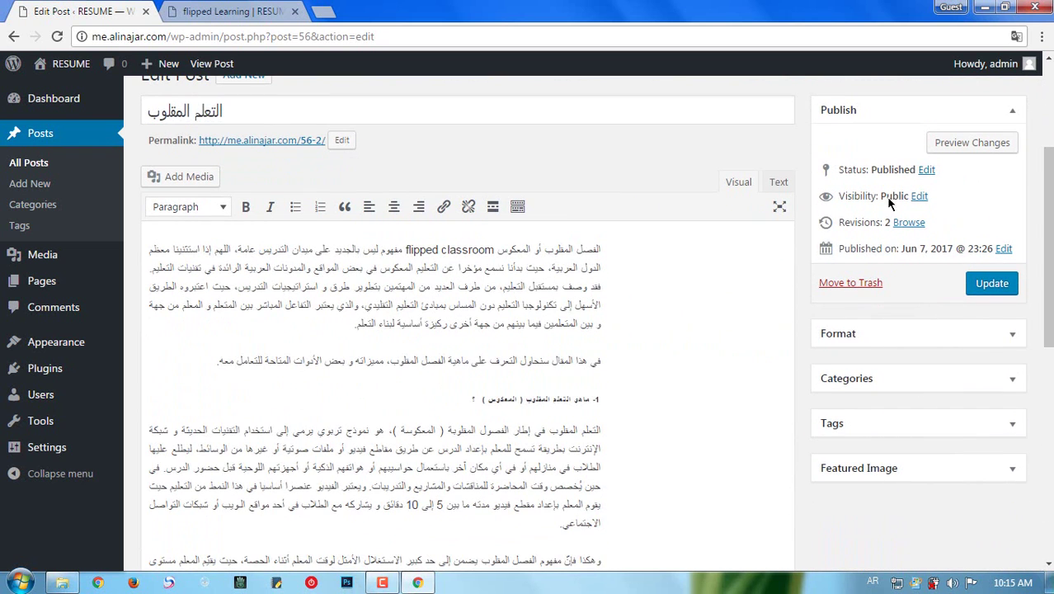
pyautogui.moveTo(1048, 240); pyautogui.dragTo(1048, 169)
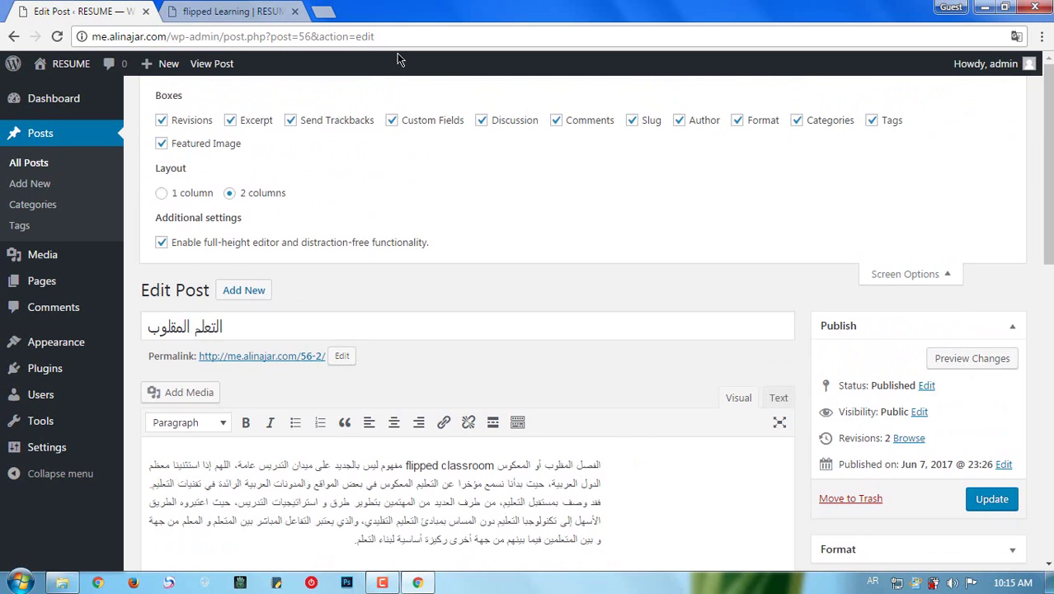
pyautogui.click(203, 123)
pyautogui.click(275, 127)
pyautogui.click(326, 123)
pyautogui.click(423, 122)
pyautogui.click(507, 128)
pyautogui.click(557, 124)
pyautogui.click(632, 125)
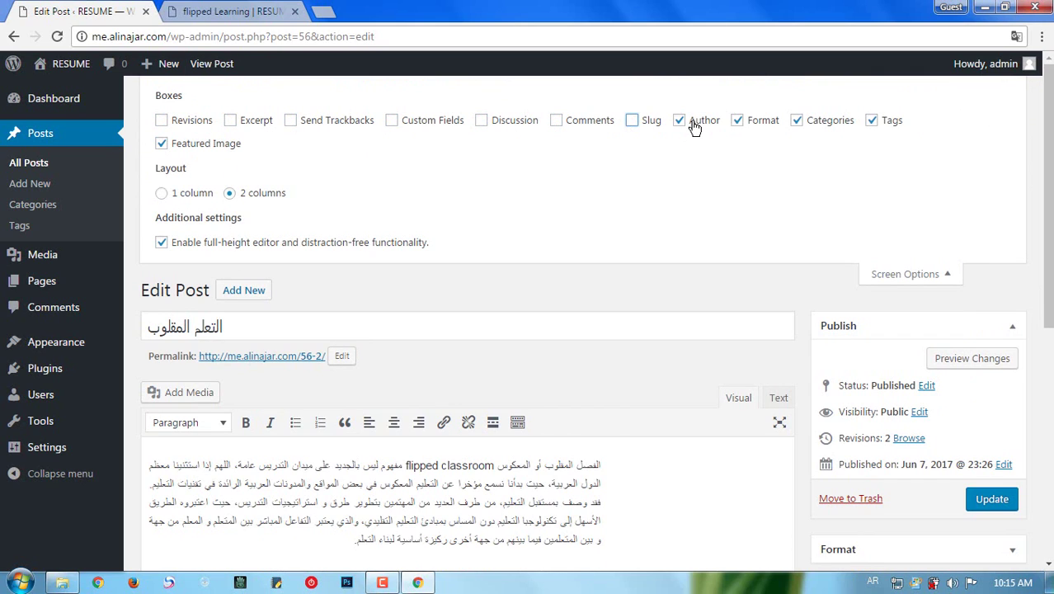
pyautogui.click(681, 123)
pyautogui.click(737, 124)
pyautogui.click(795, 124)
pyautogui.click(869, 122)
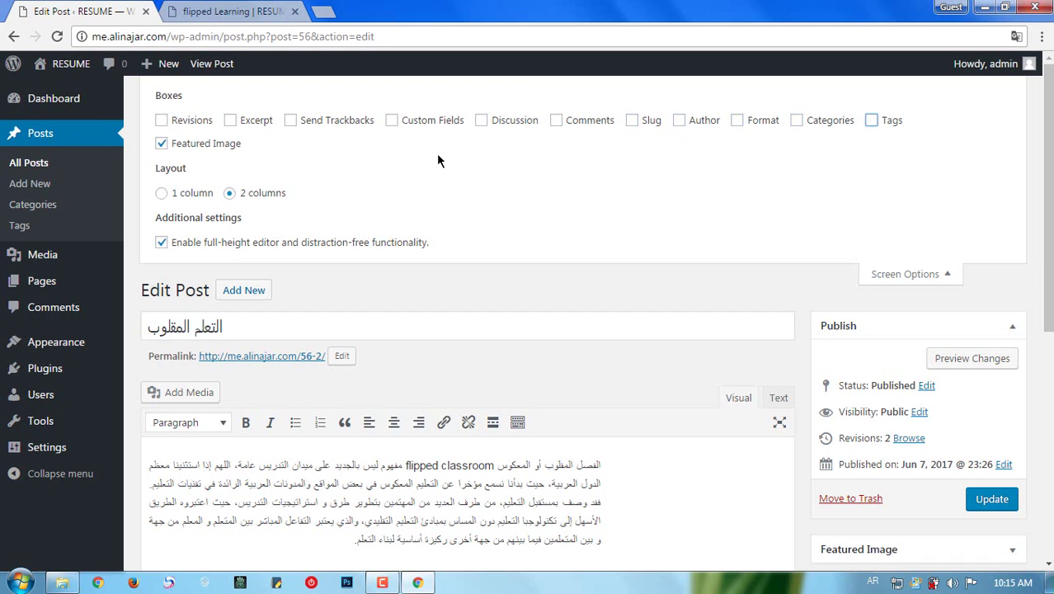
pyautogui.click(212, 146)
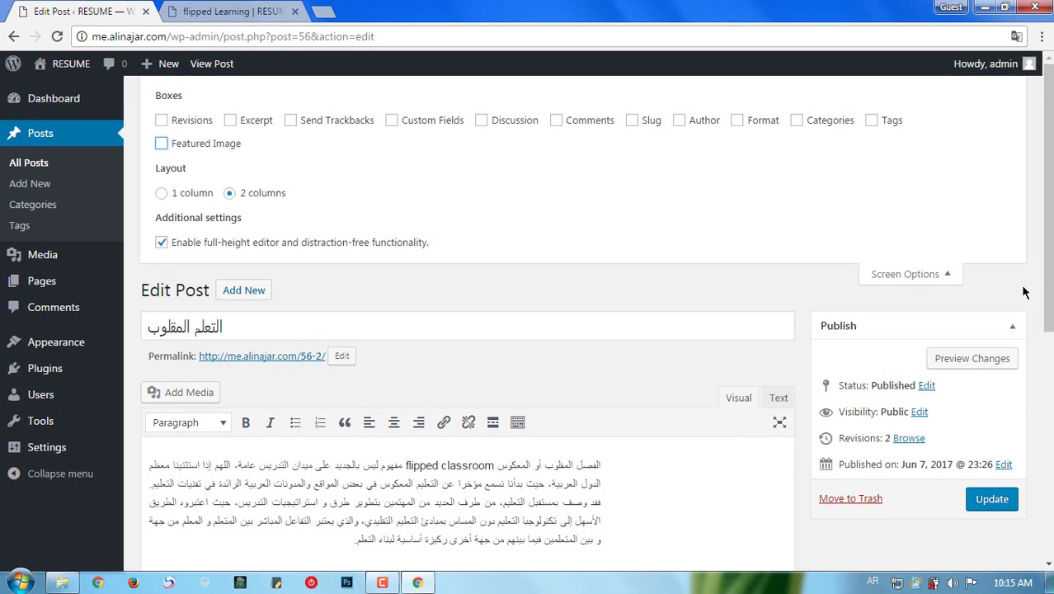
# Step: Switch the editor layout to 1 column and back to 2 columns
pyautogui.scroll(-1, 1024, 292)
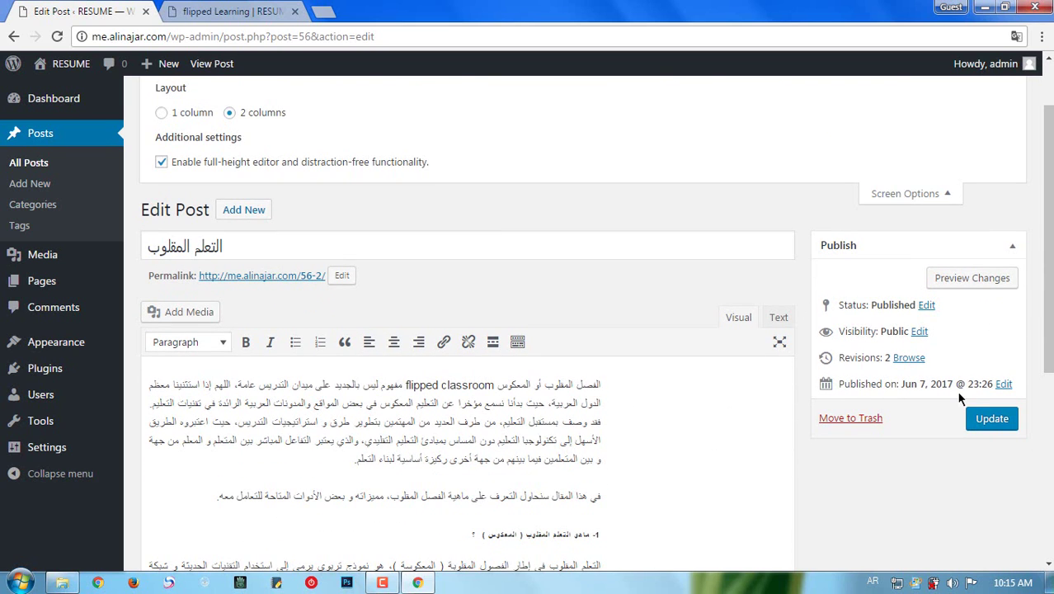
pyautogui.click(162, 112)
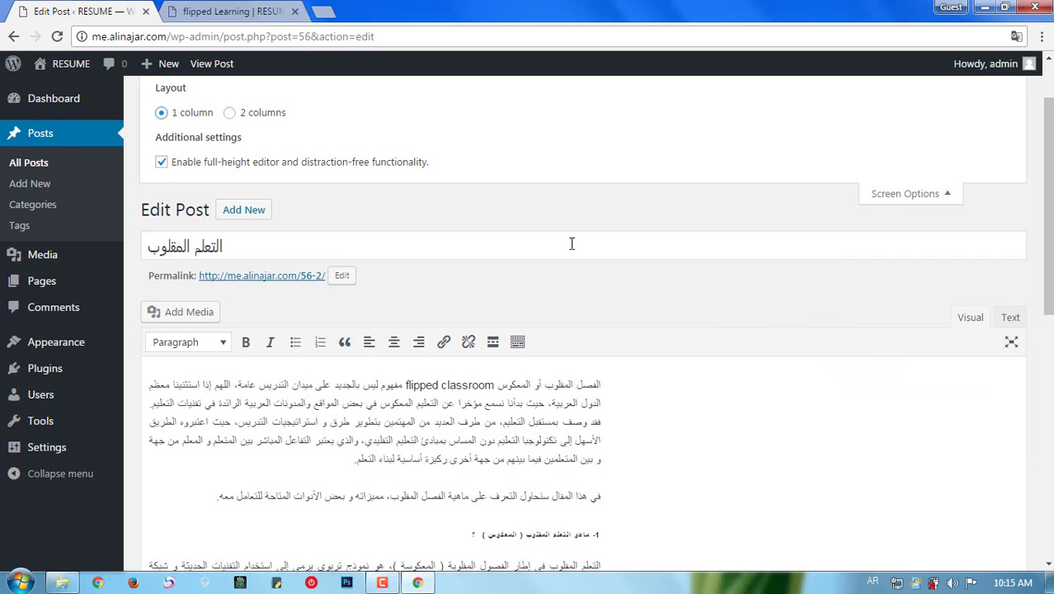
pyautogui.moveTo(1048, 206); pyautogui.dragTo(1051, 238)
pyautogui.click(247, 139)
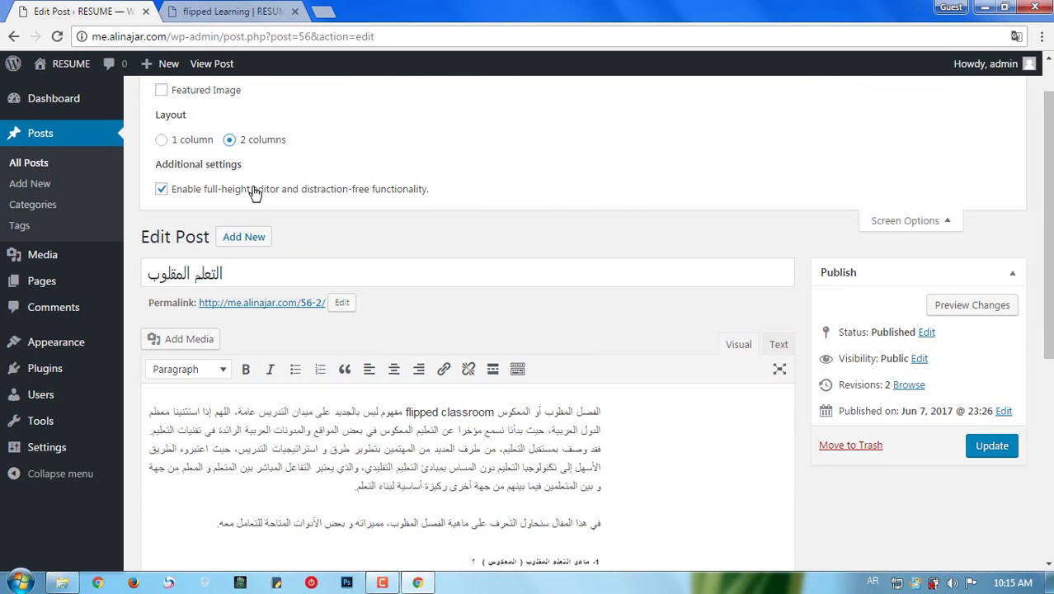
# Step: Turn the full-height editor and distraction-free functionality off and on again, and try distraction-free writing mode in the 2-column layout
pyautogui.click(196, 194)
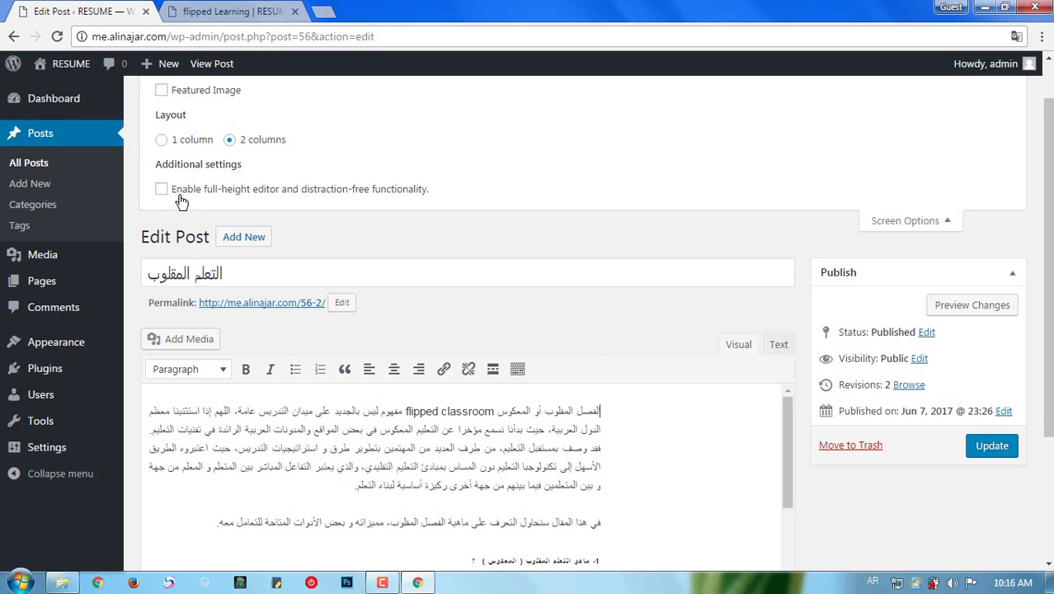
pyautogui.click(183, 198)
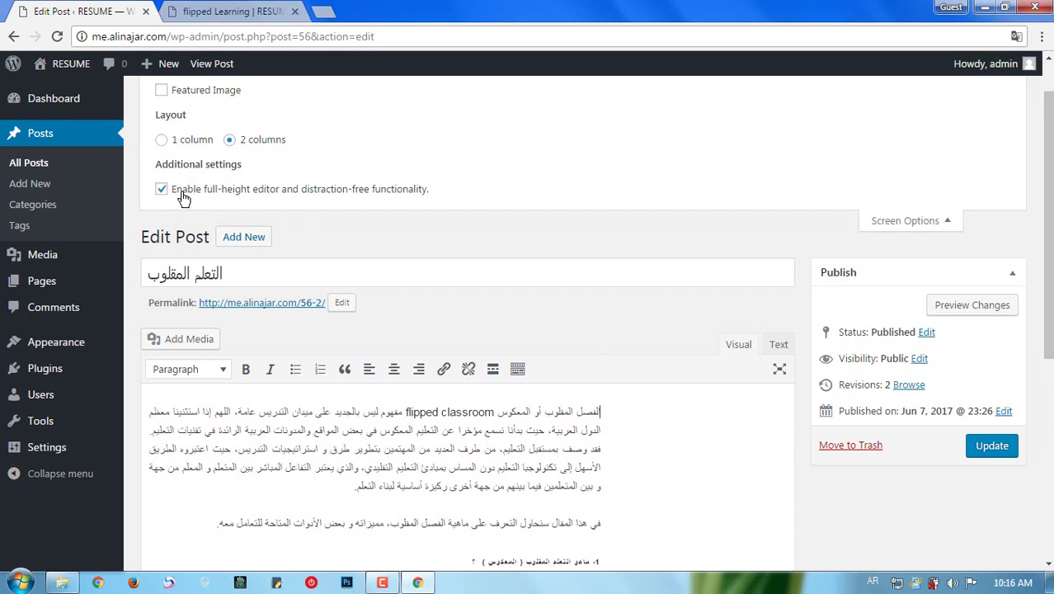
pyautogui.click(781, 371)
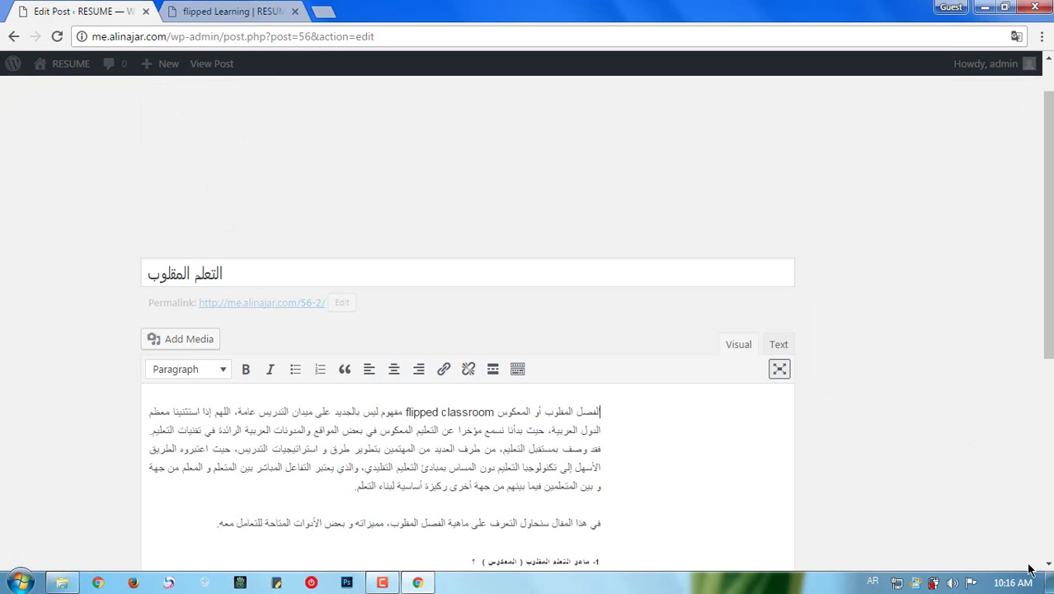
pyautogui.scroll(-2, 713, 404)
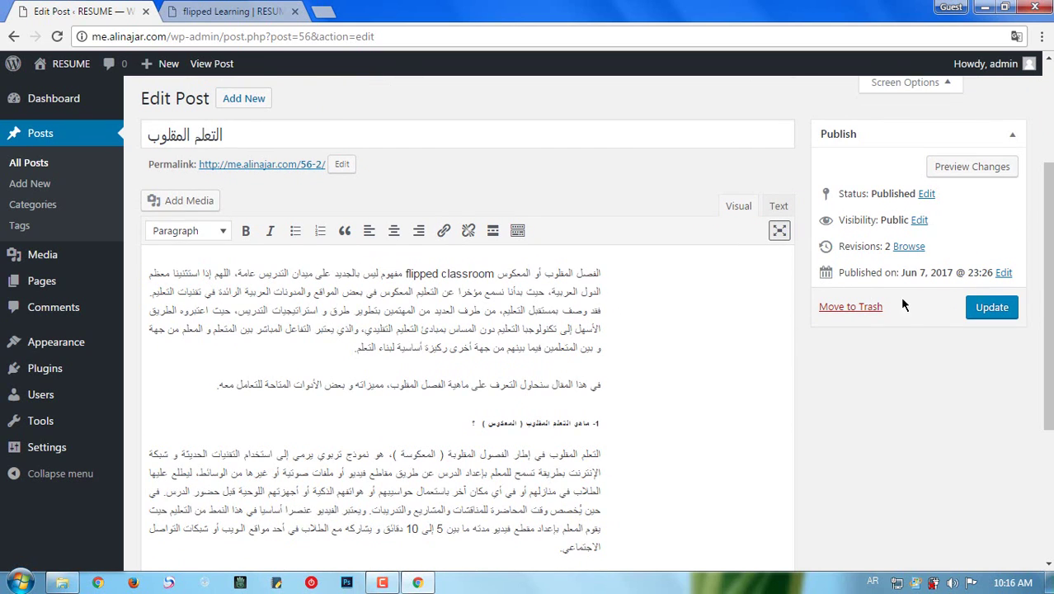
# Step: Set the editor layout to 1 column, preview the post in distraction-free writing mode, and exit that mode
pyautogui.scroll(3, 1045, 284)
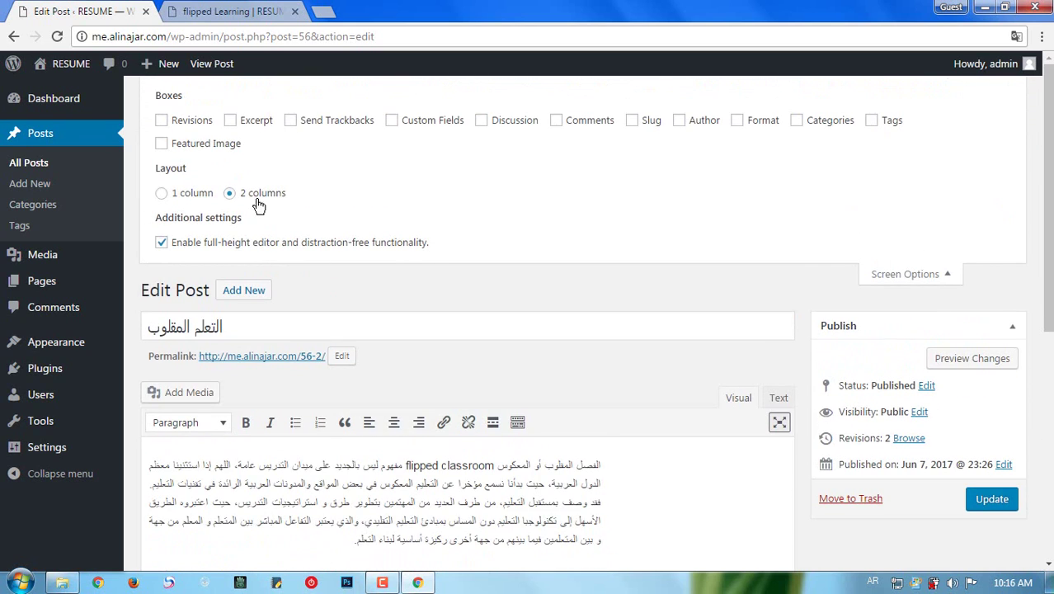
pyautogui.click(176, 195)
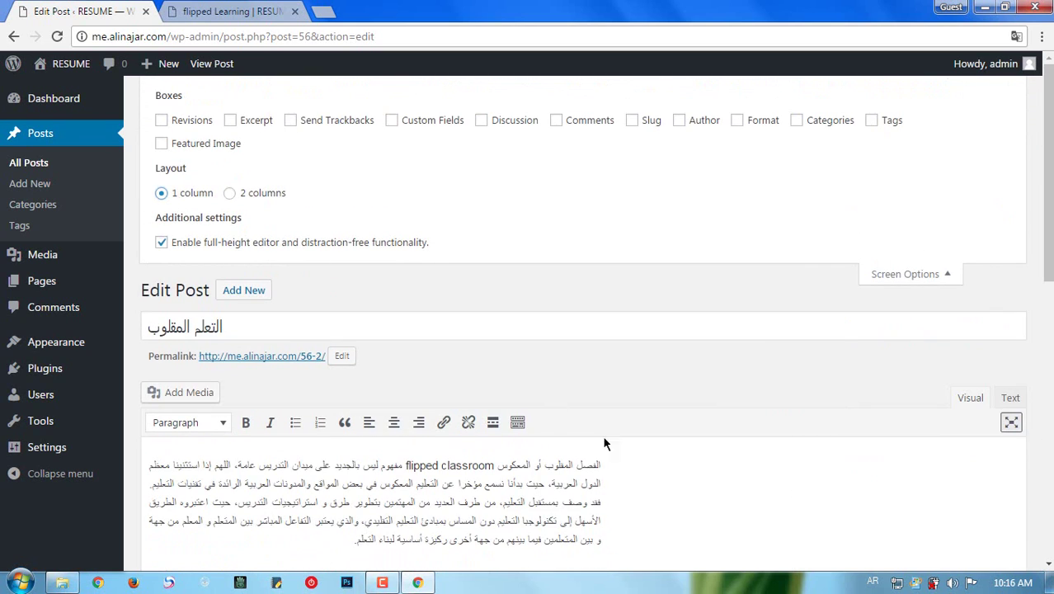
pyautogui.click(1011, 425)
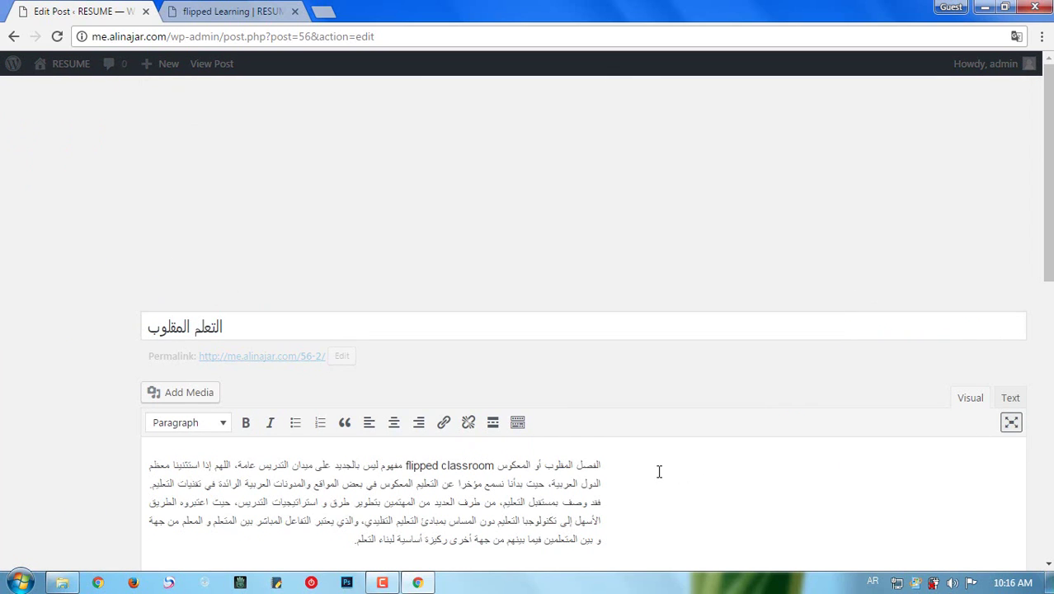
pyautogui.scroll(-3, 658, 476)
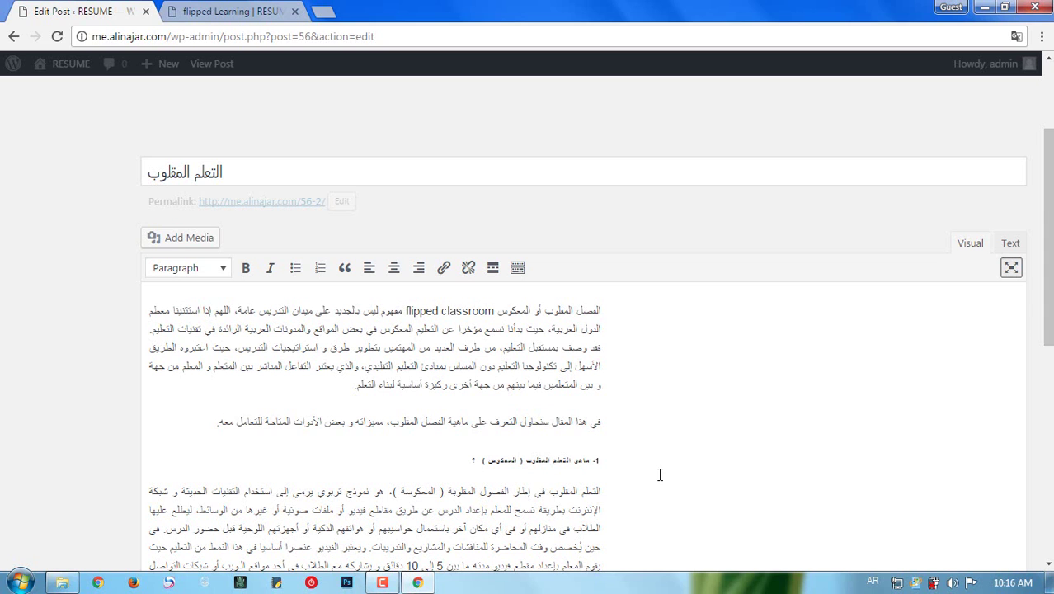
pyautogui.click(1011, 270)
pyautogui.scroll(1, 430, 199)
pyautogui.scroll(-1, 247, 134)
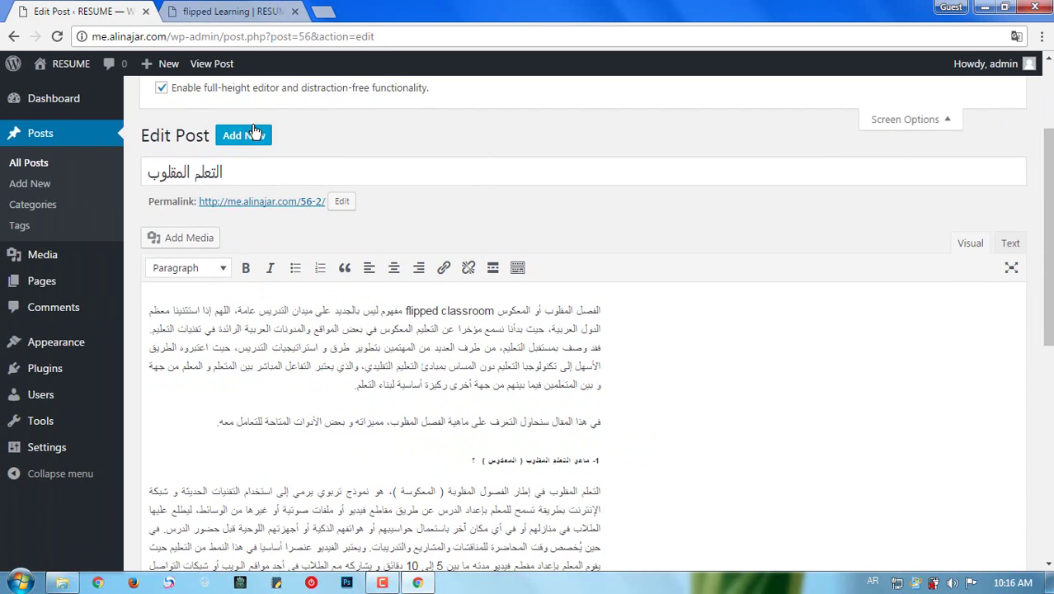
# Step: Disable the full-height editor and distraction-free functionality, and collapse the screen options
pyautogui.scroll(2, 313, 138)
pyautogui.click(183, 246)
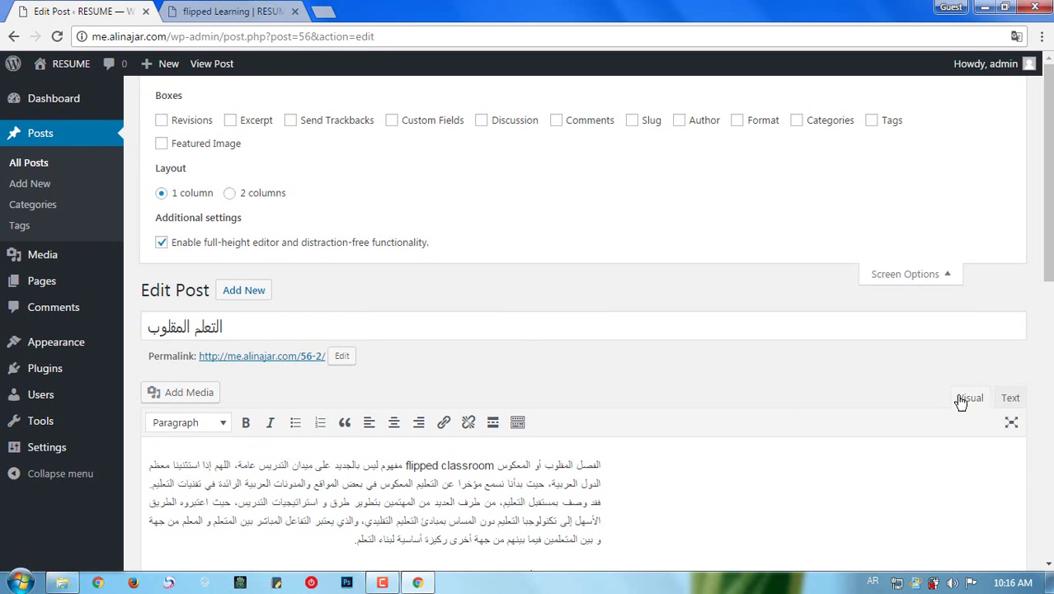
pyautogui.click(164, 243)
pyautogui.click(178, 248)
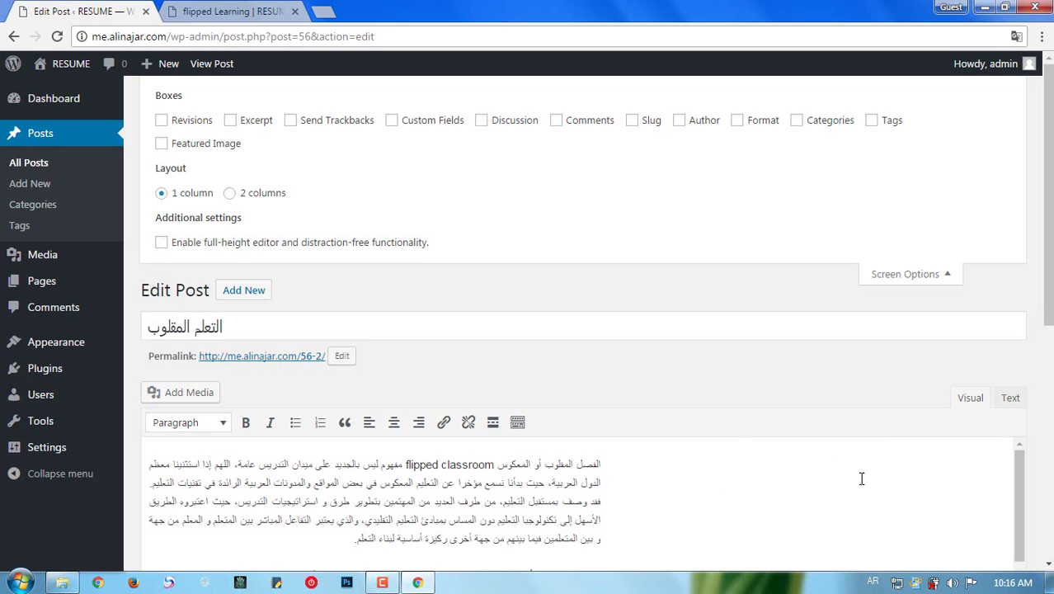
pyautogui.click(923, 277)
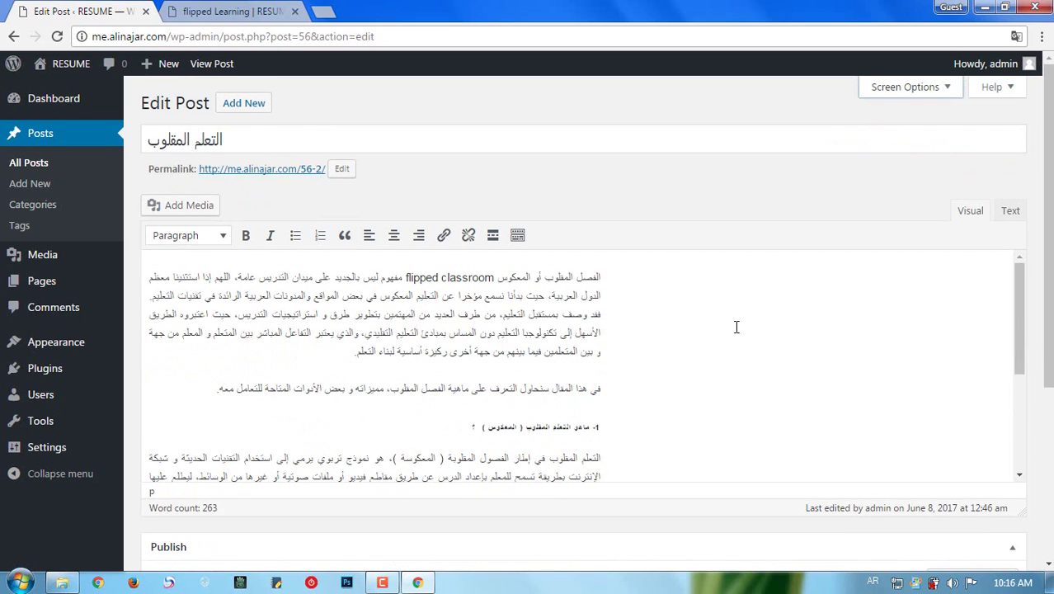